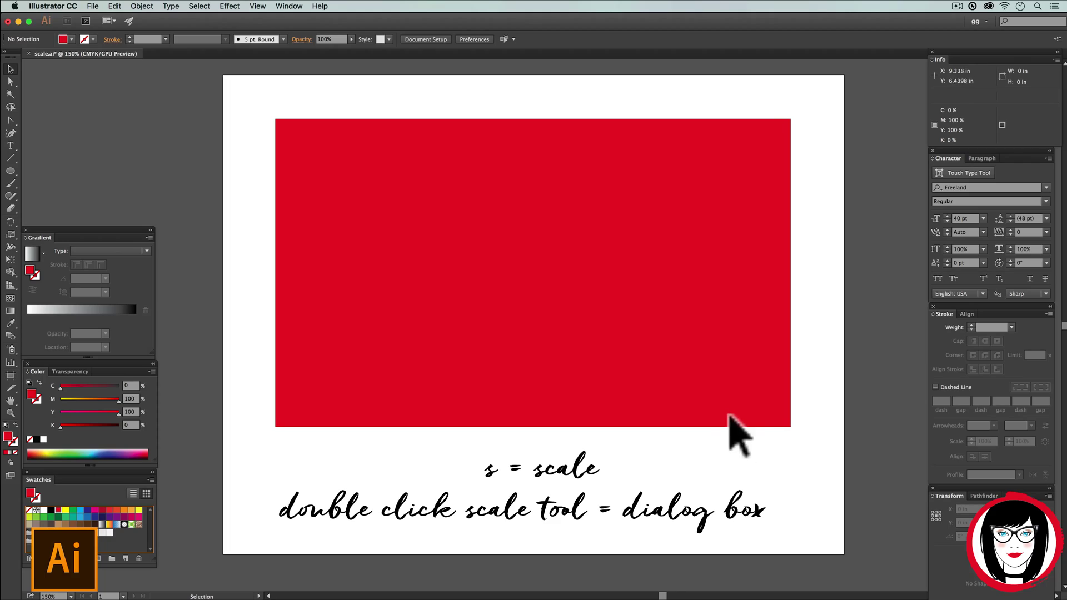
Scale the red rectangle down around its centre to about 35.5% (3.243 × 1.938 in)
{"action": "left_click", "coordinate": [713, 392]}
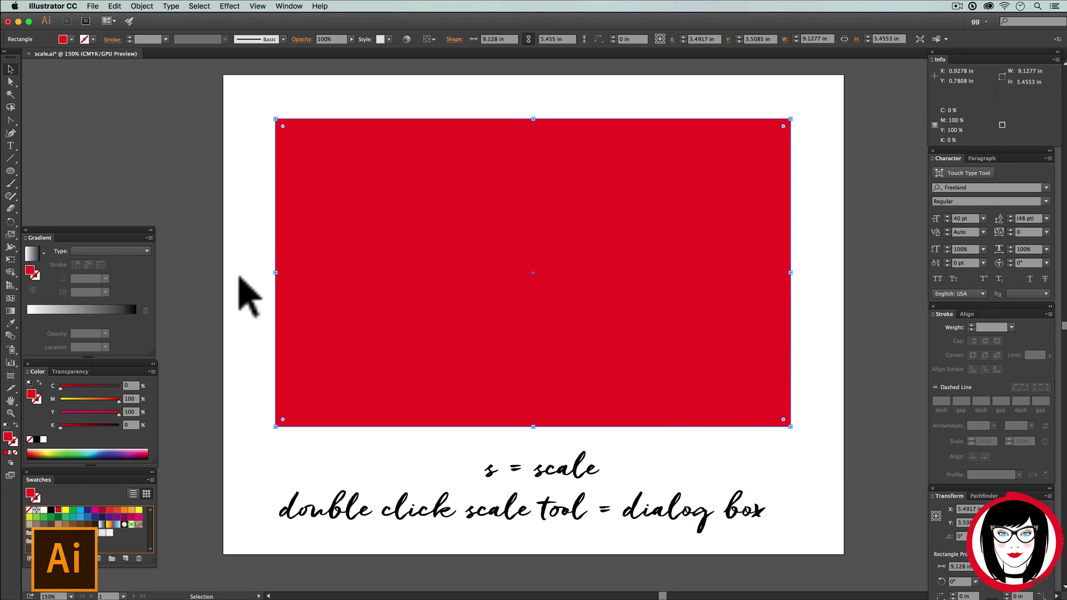
{"action": "left_click", "coordinate": [10, 234]}
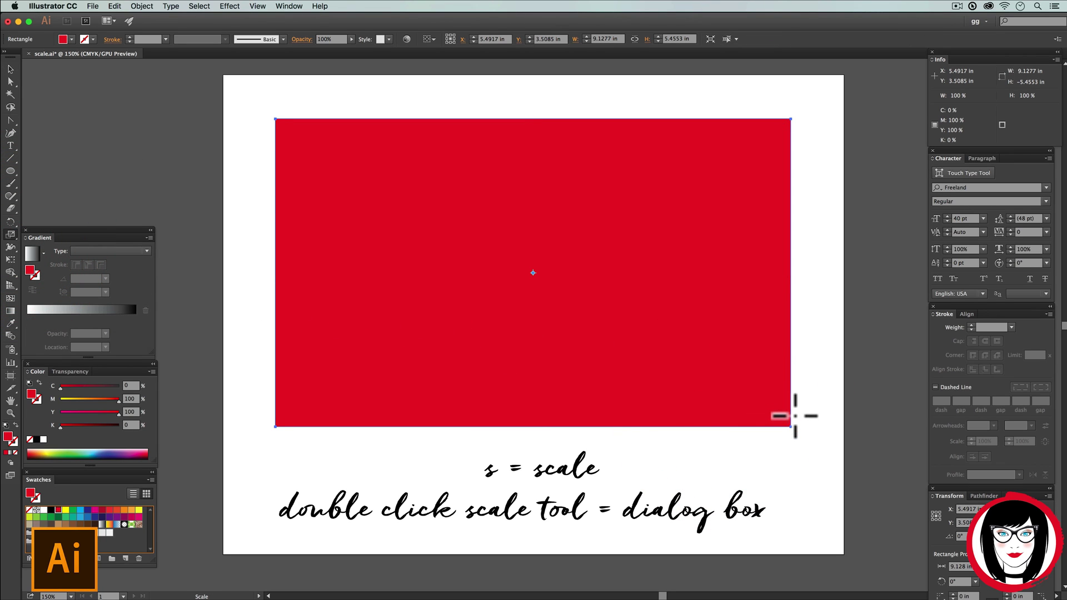
{"action": "left_click_drag", "start_coordinate": [784, 420], "coordinate": [642, 305]}
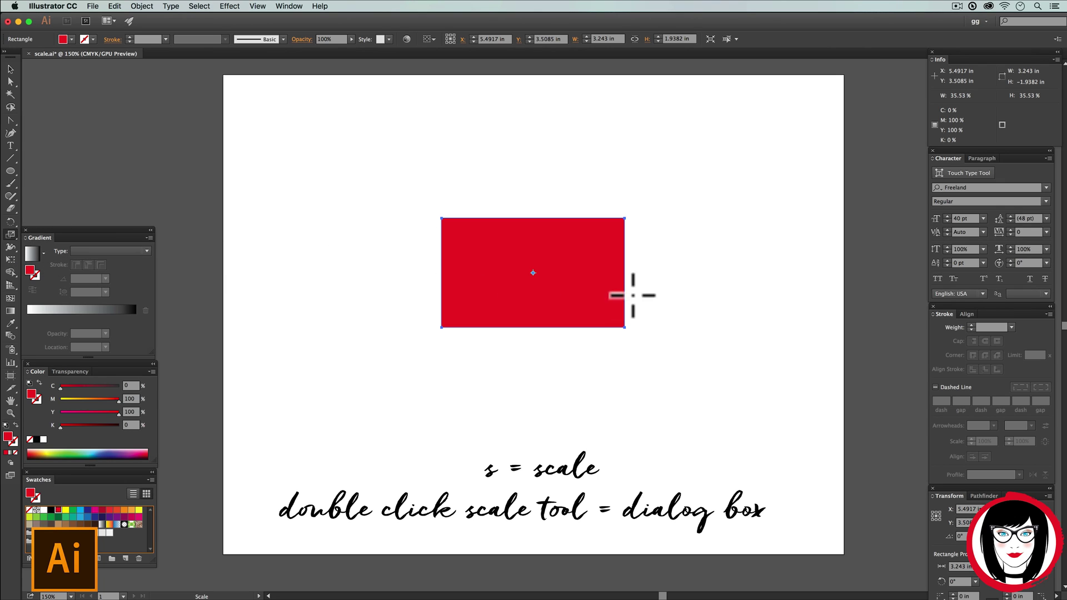
{"action": "left_click", "coordinate": [438, 213]}
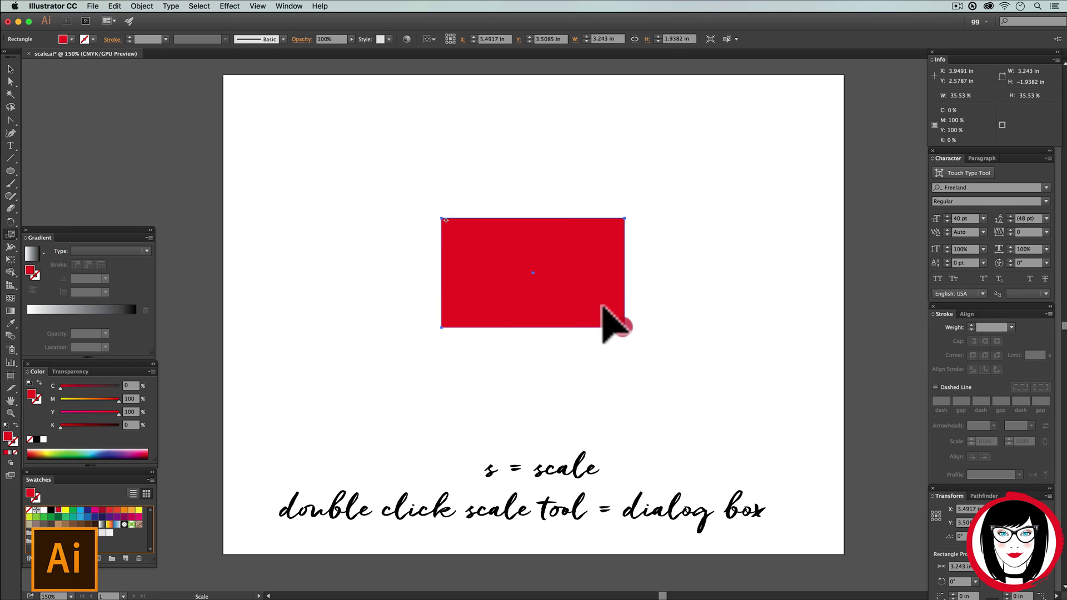
Enlarge the rectangle from its top-left corner, then shrink it toward its top-right corner
{"action": "left_click_drag", "start_coordinate": [602, 304], "coordinate": [770, 401]}
{"action": "scroll", "coordinate": [733, 371], "scroll_direction": "left", "scroll_amount": 1}
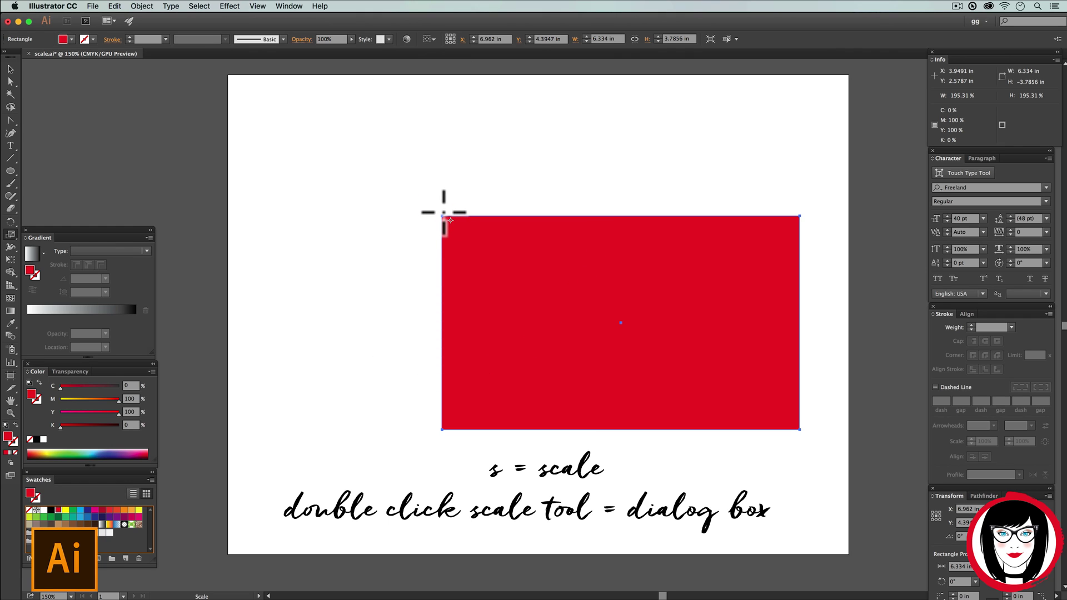
{"action": "left_click", "coordinate": [782, 216]}
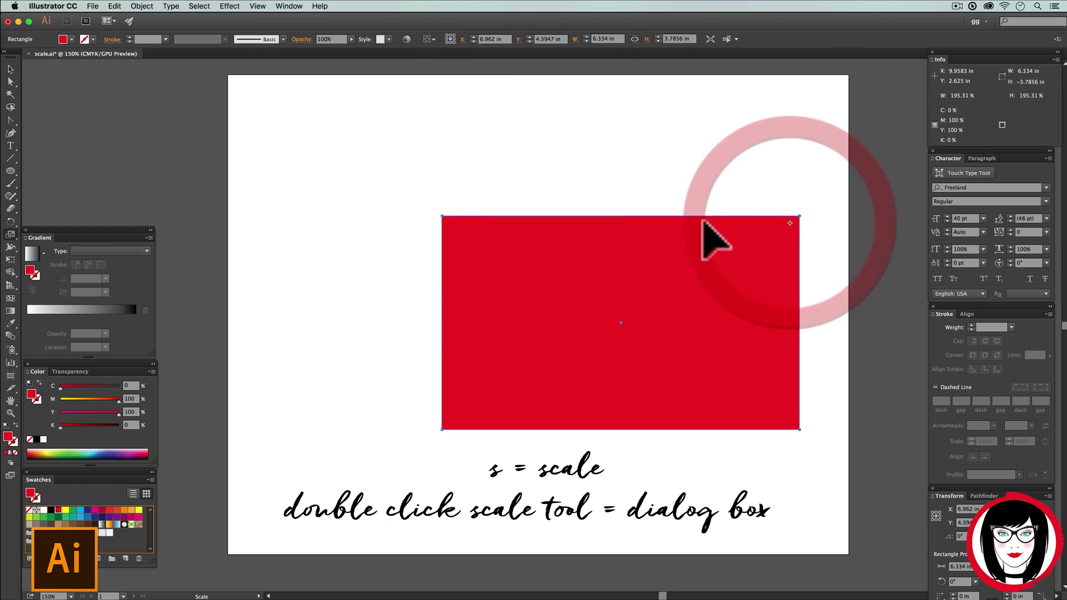
{"action": "left_click_drag", "start_coordinate": [422, 410], "coordinate": [619, 330]}
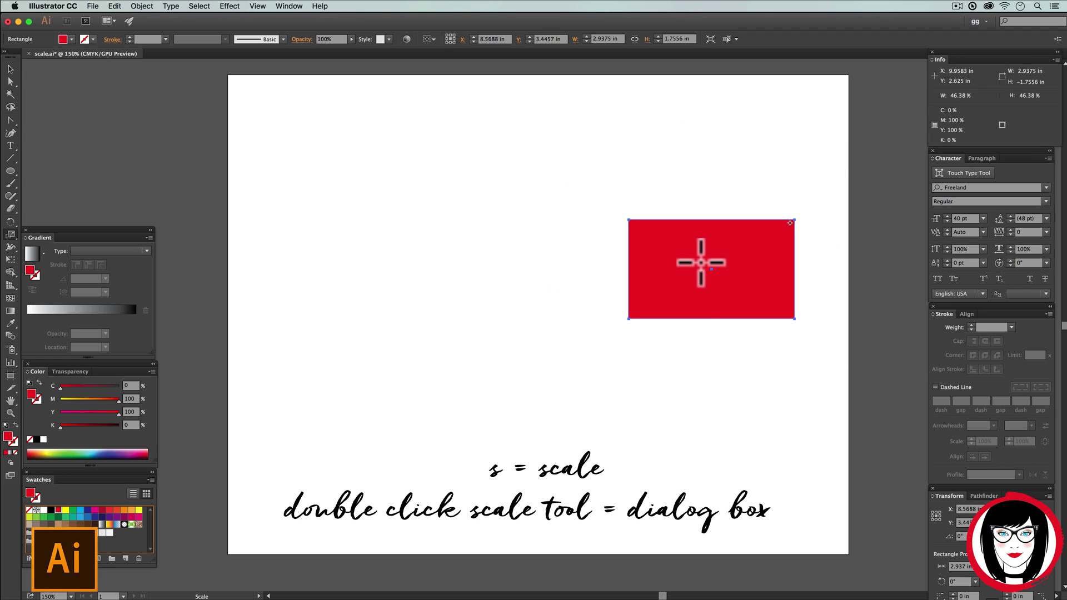
Enlarge the rectangle to about 157% around its centre, about 4.619 × 2.761 in
{"action": "left_click", "coordinate": [703, 262]}
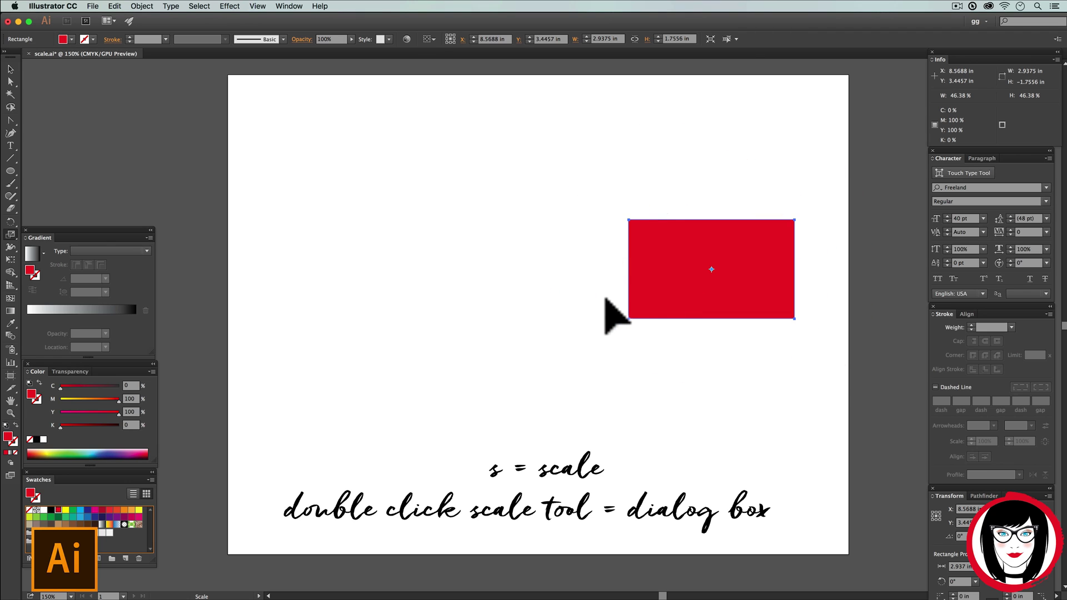
{"action": "left_click_drag", "start_coordinate": [617, 305], "coordinate": [586, 348]}
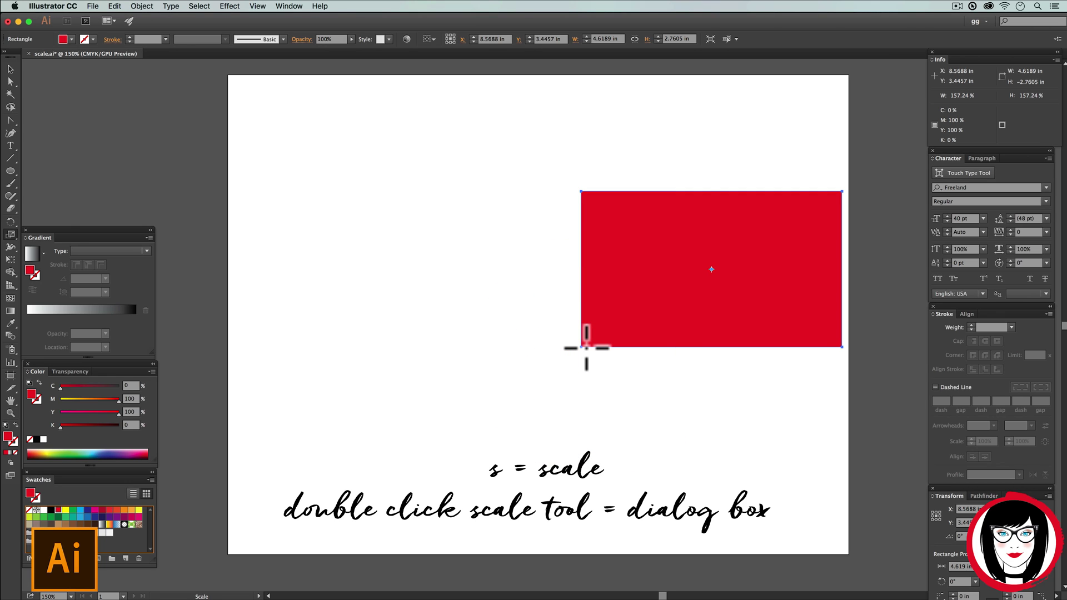
{"action": "key", "text": "v"}
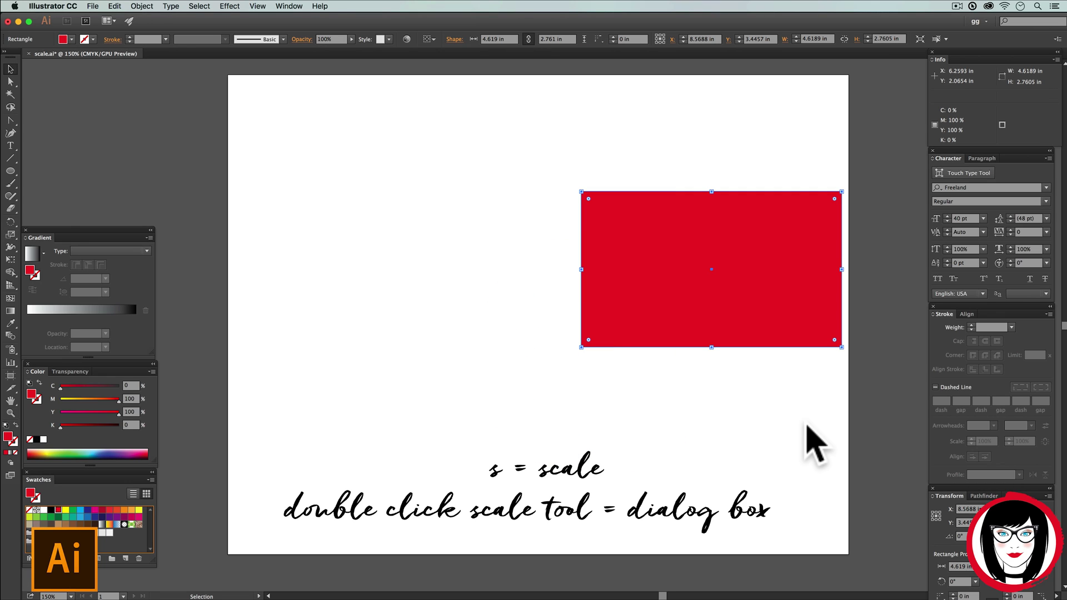
In the Scale dialog, try Non-Uniform scaling at 100% horizontal and 50% vertical
{"action": "double_click", "coordinate": [10, 234]}
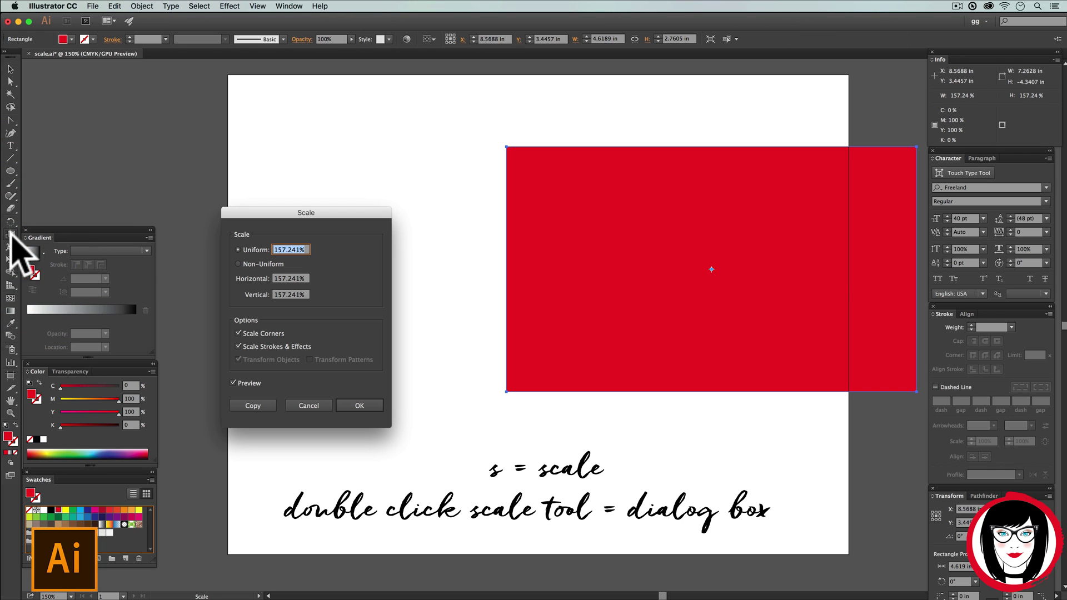
{"action": "left_click_drag", "start_coordinate": [243, 212], "coordinate": [292, 189]}
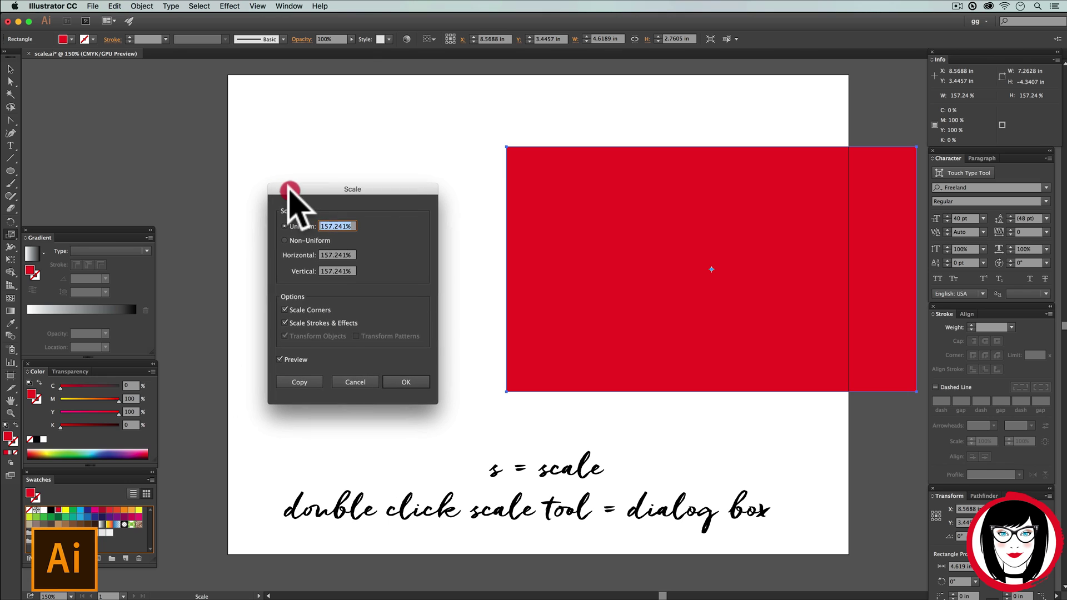
{"action": "left_click", "coordinate": [285, 239]}
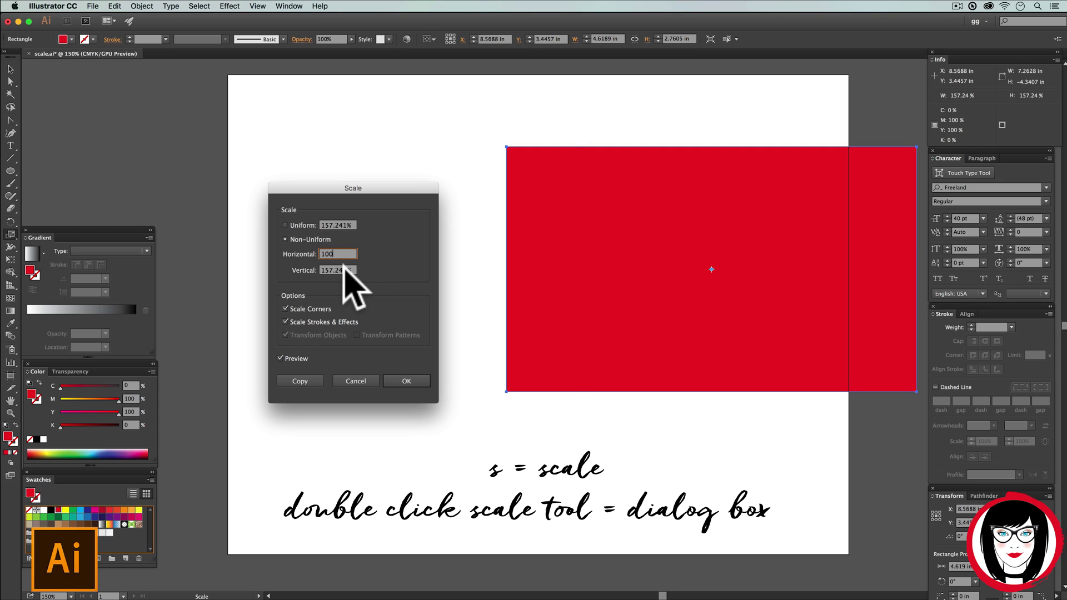
{"action": "key", "text": "Tab"}
{"action": "left_click", "coordinate": [321, 270]}
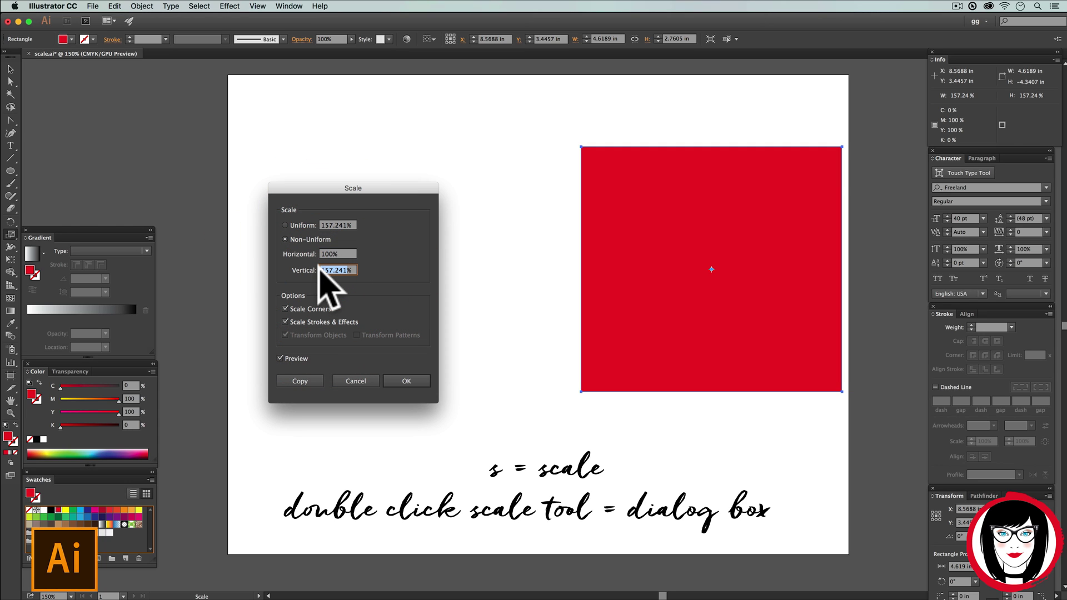
{"action": "type", "text": "50"}
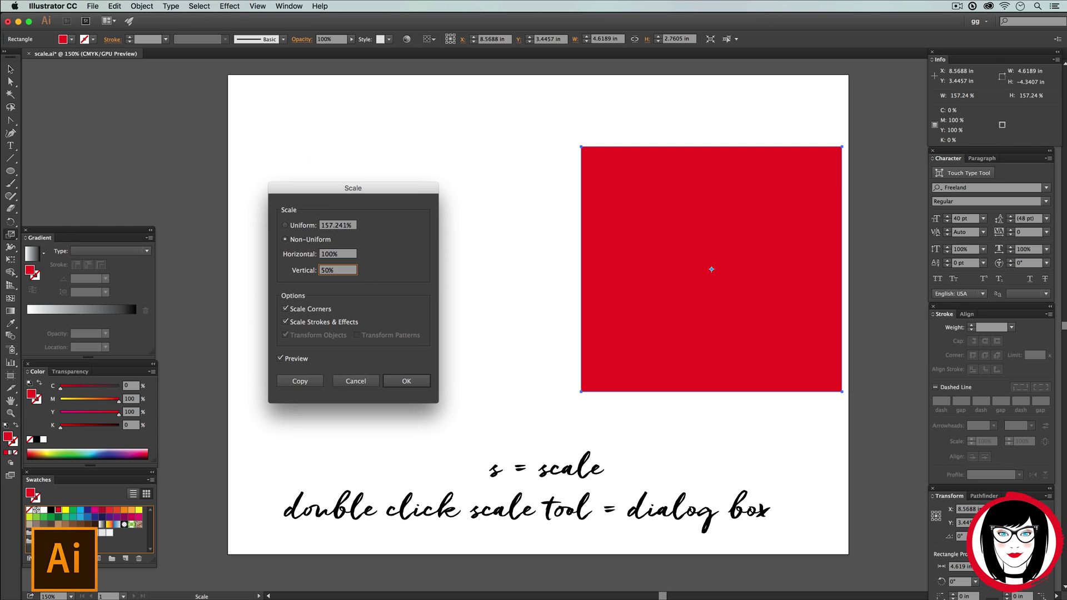
{"action": "type", "text": "0"}
{"action": "left_click", "coordinate": [280, 358]}
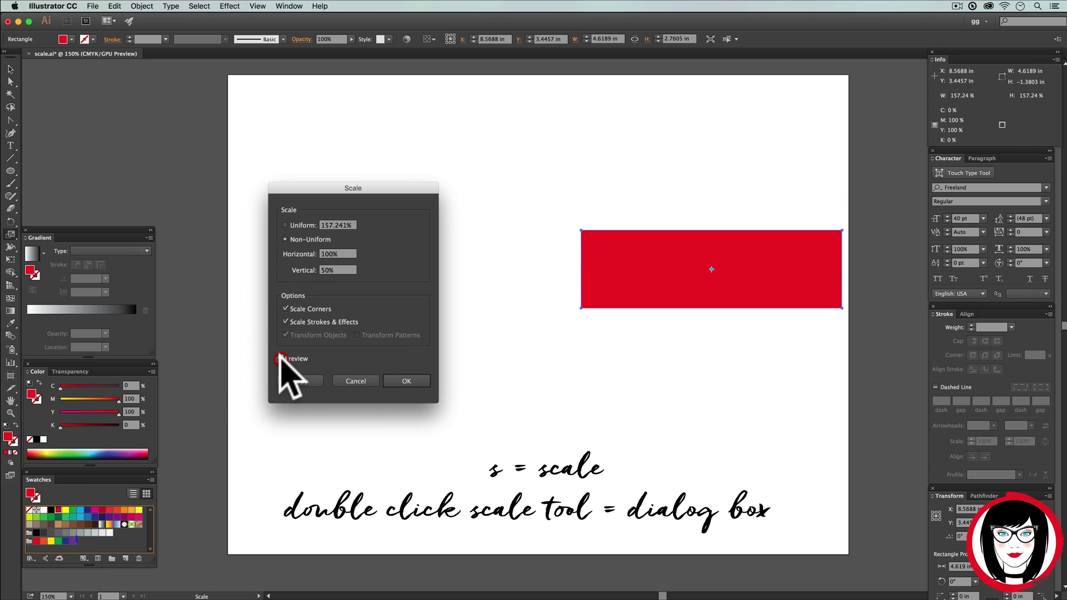
Try Non-Uniform 50% horizontal and 10% vertical, toggling Preview to compare
{"action": "double_click", "coordinate": [322, 270]}
{"action": "type", "text": "10"}
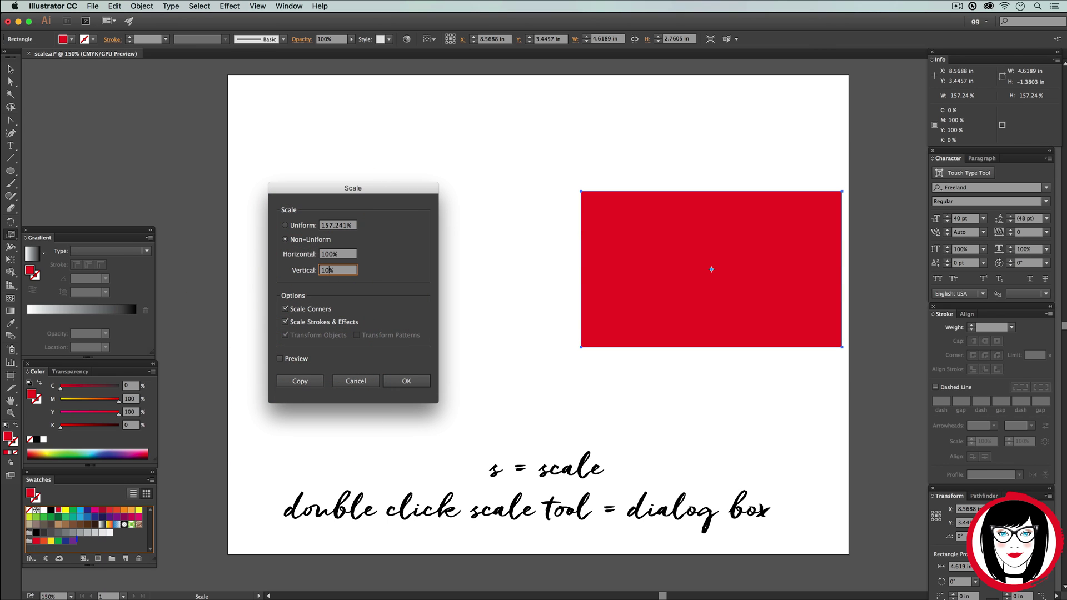
{"action": "double_click", "coordinate": [324, 254]}
{"action": "type", "text": "50"}
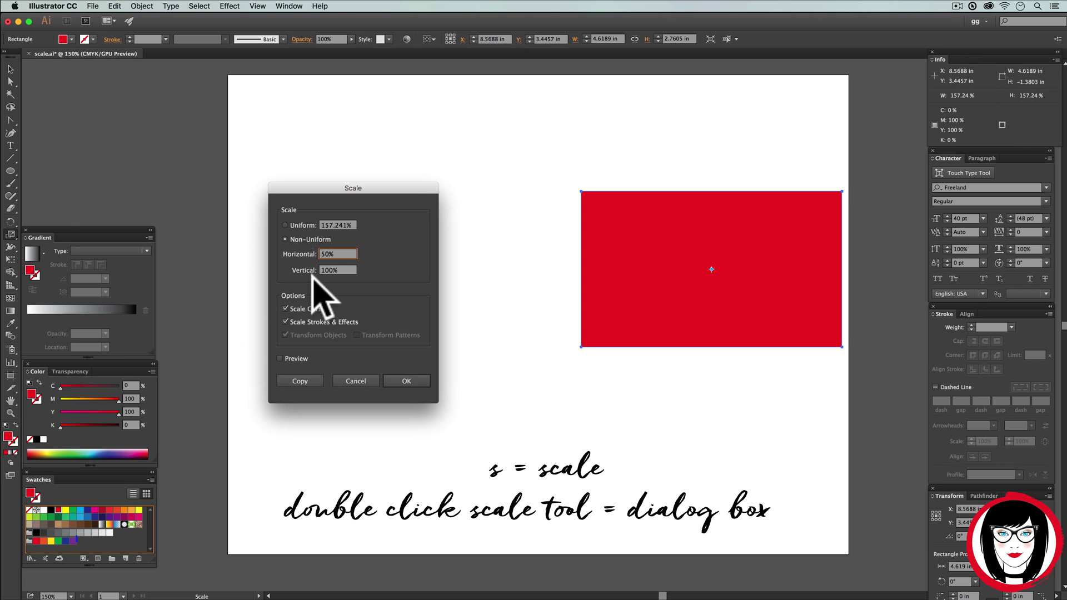
{"action": "left_click", "coordinate": [281, 359]}
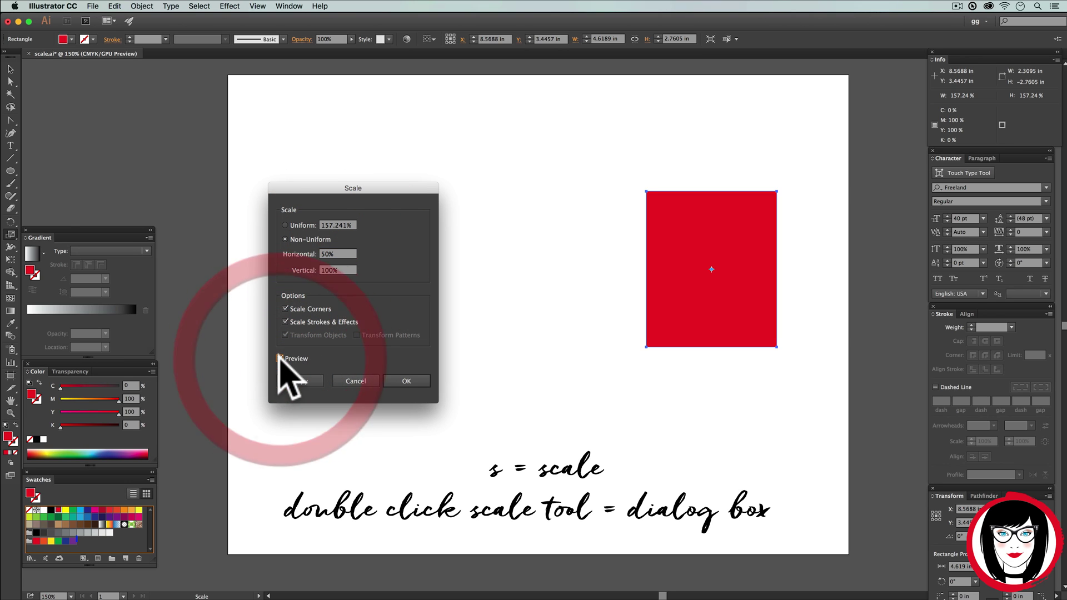
{"action": "left_click", "coordinate": [281, 358]}
{"action": "left_click", "coordinate": [281, 359]}
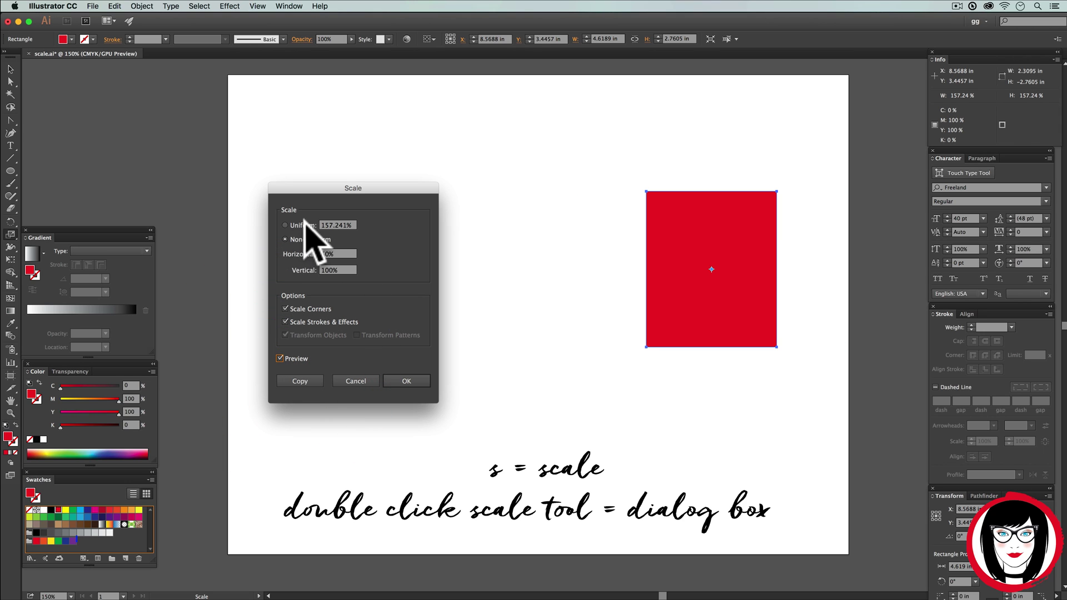
Switch to Uniform and apply a 50% scale, about 2.309 × 1.38 in
{"action": "left_click", "coordinate": [285, 225]}
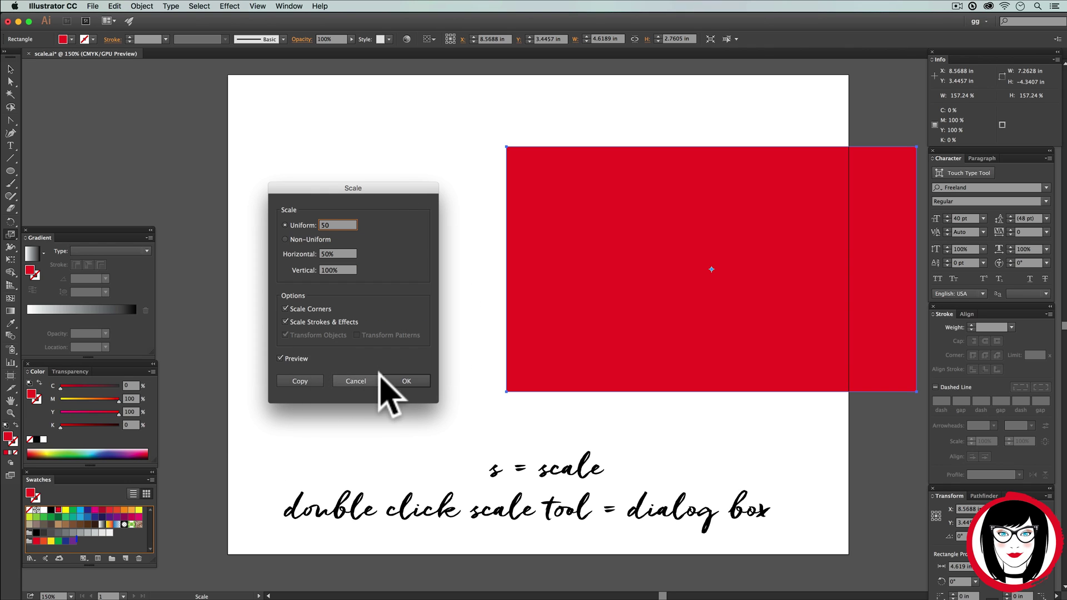
{"action": "left_click", "coordinate": [406, 381]}
{"action": "left_click", "coordinate": [10, 69]}
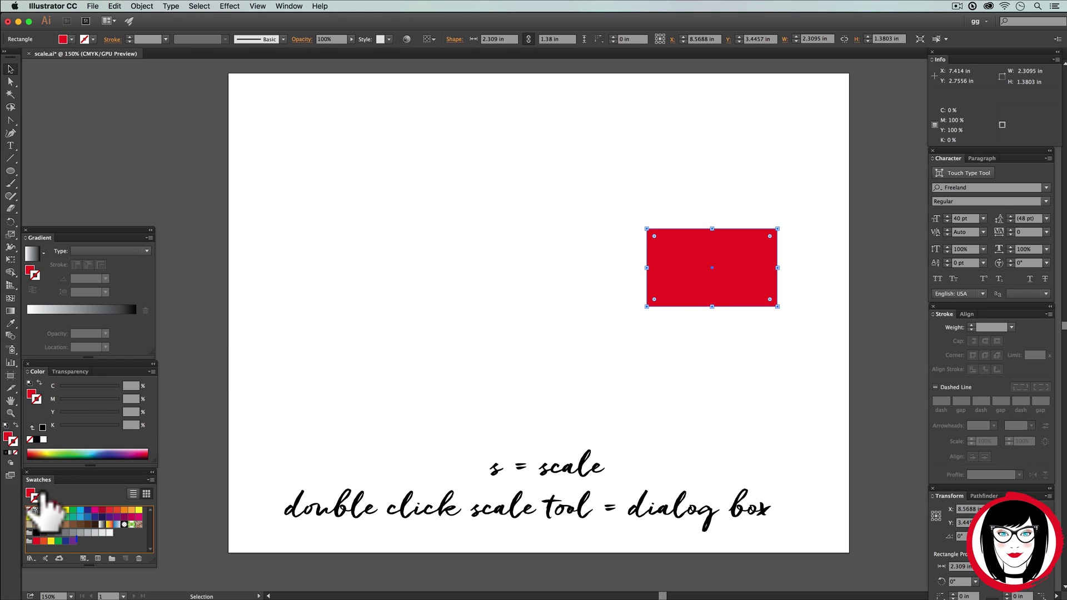
Give the rectangle a black stroke with a 7 pt weight
{"action": "left_click", "coordinate": [50, 510]}
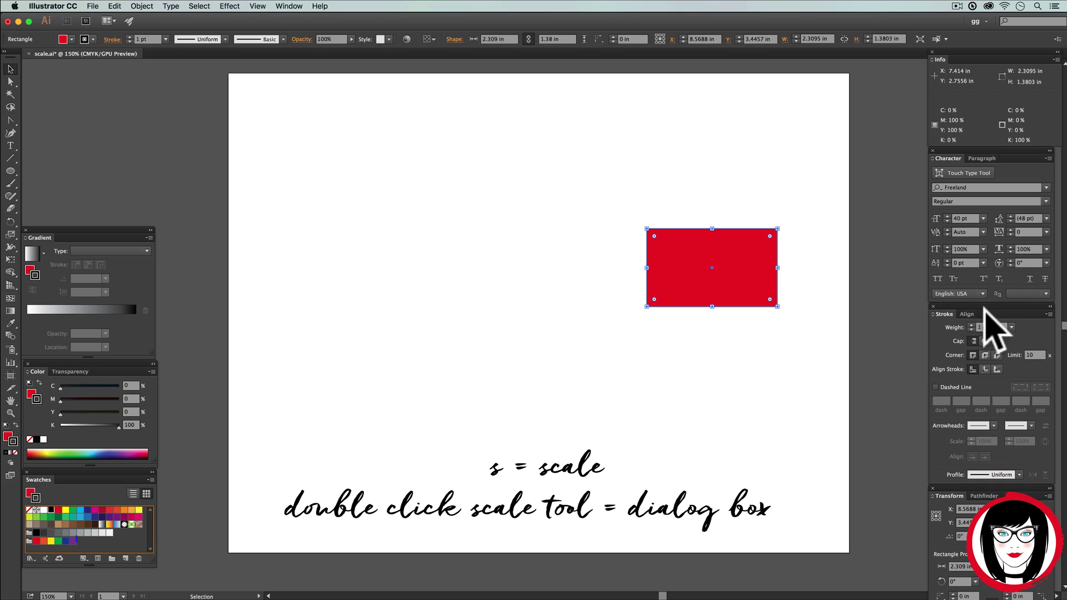
{"action": "left_click", "coordinate": [971, 324]}
{"action": "left_click", "coordinate": [972, 324]}
{"action": "left_click", "coordinate": [971, 325]}
{"action": "left_click", "coordinate": [972, 324]}
{"action": "left_click", "coordinate": [972, 324]}
{"action": "left_click", "coordinate": [972, 324]}
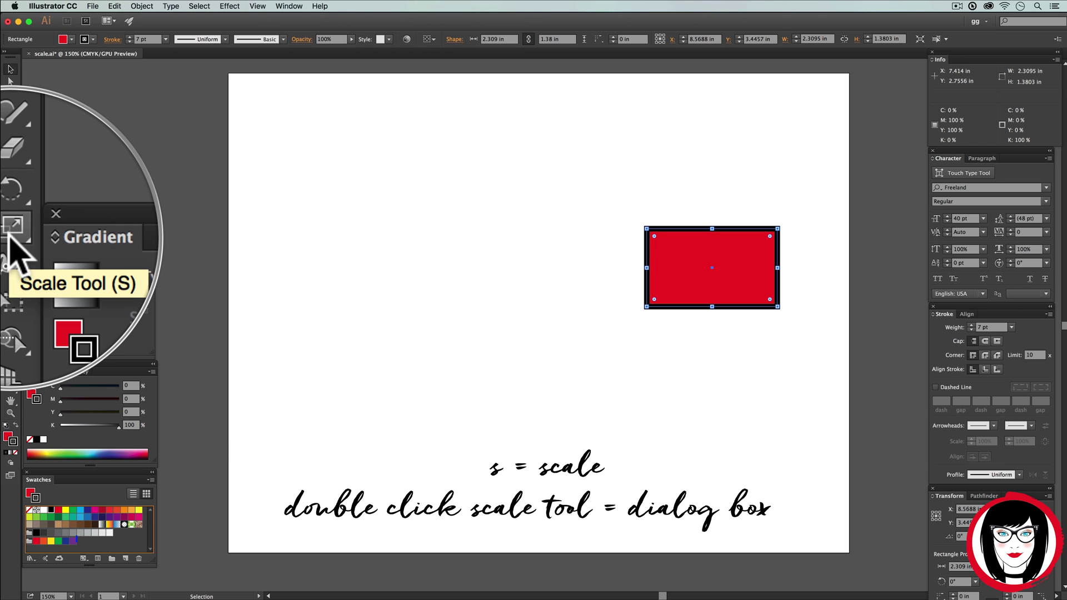
Scale the rectangle 50% with Scale Strokes & Effects on, so the stroke becomes 3.5 pt
{"action": "double_click", "coordinate": [10, 234]}
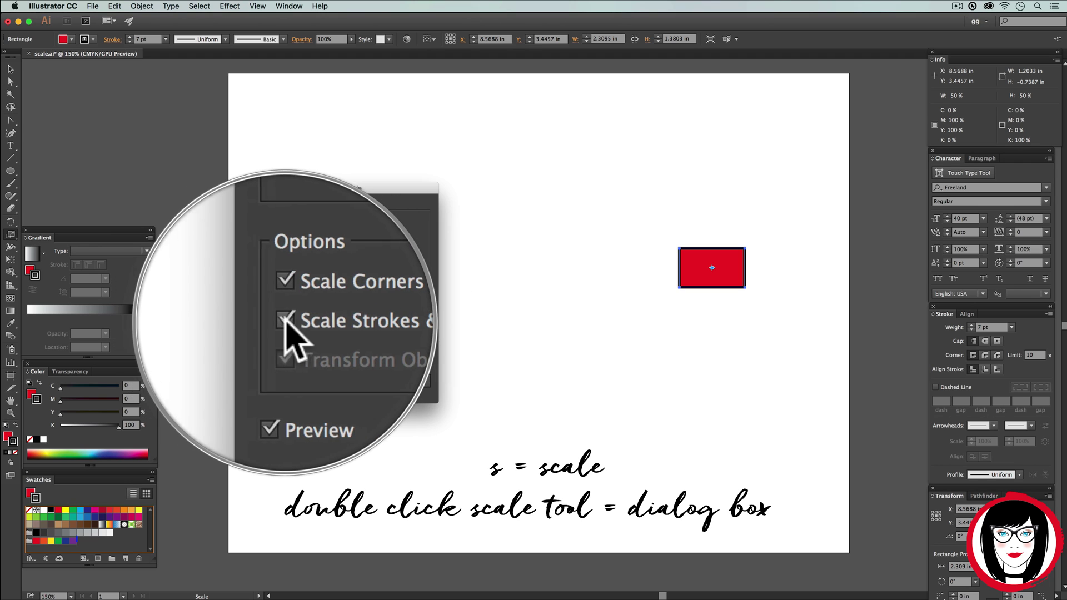
{"action": "left_click", "coordinate": [285, 321]}
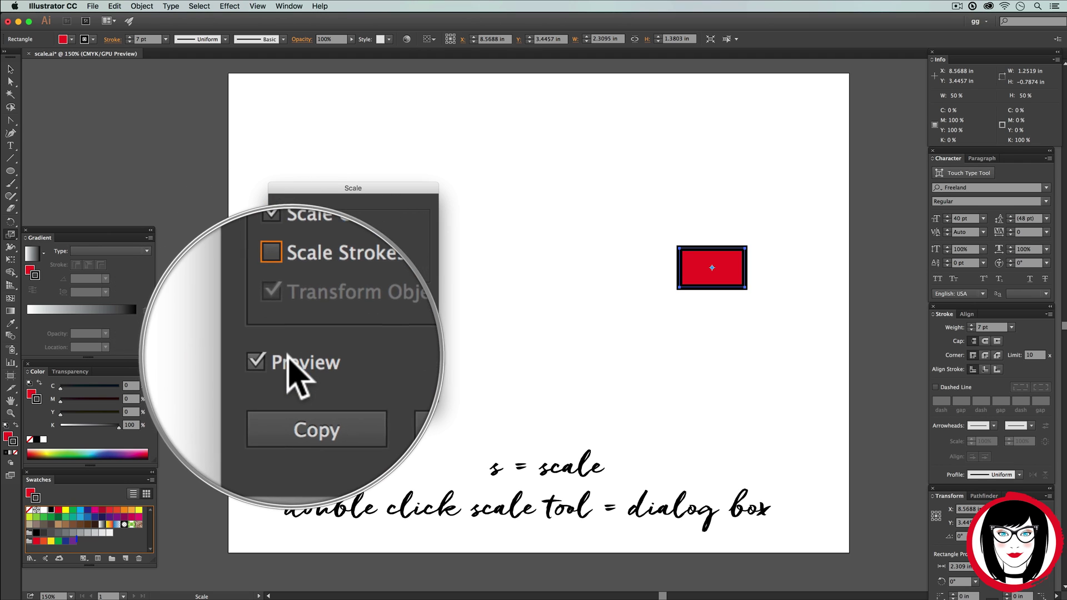
{"action": "left_click", "coordinate": [282, 358]}
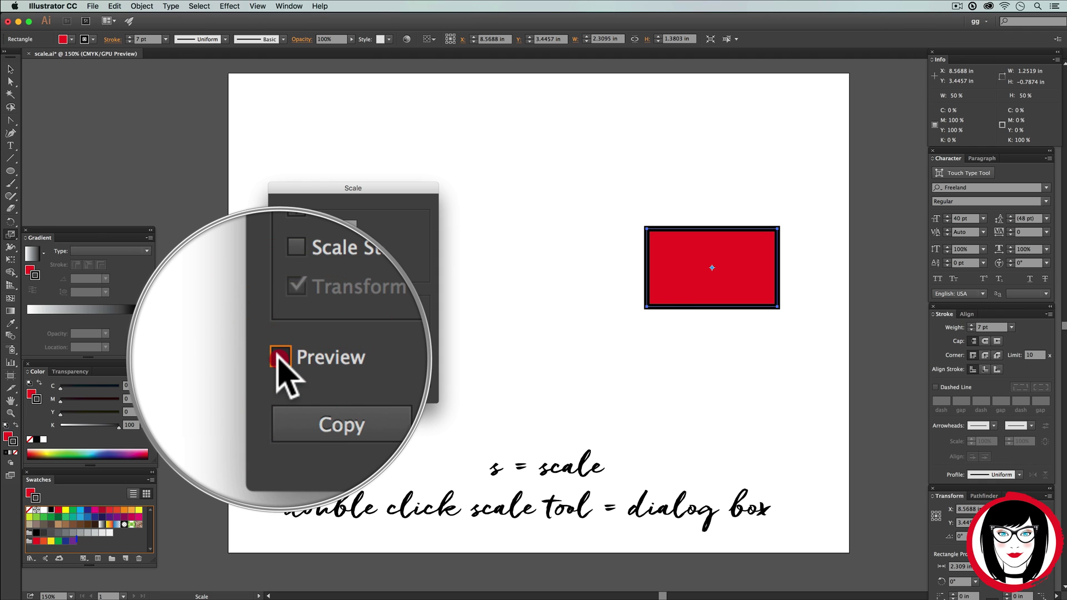
{"action": "left_click", "coordinate": [281, 357]}
{"action": "left_click", "coordinate": [284, 321]}
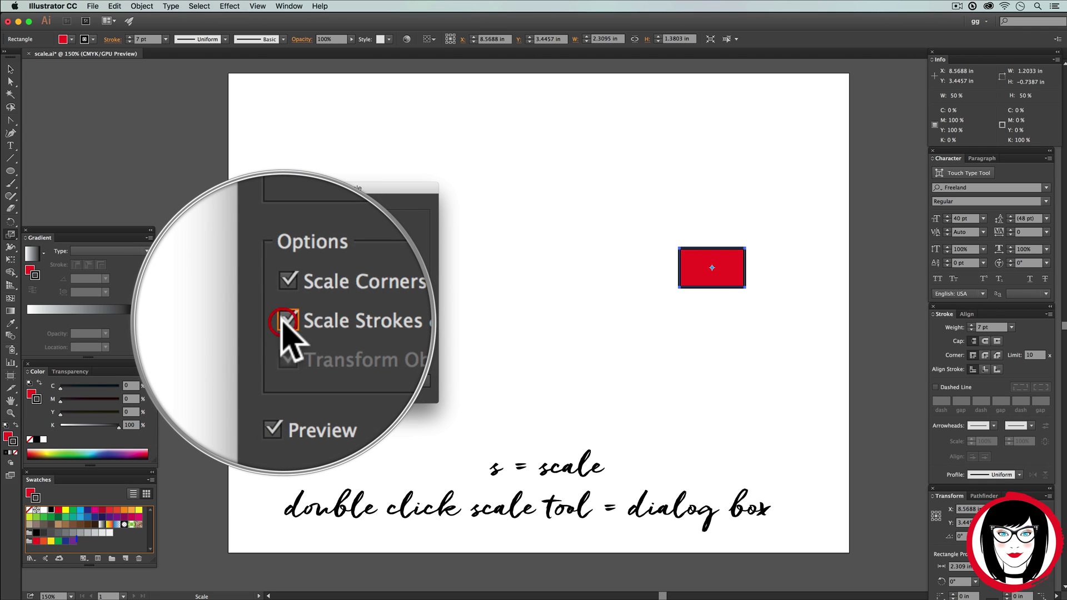
{"action": "left_click", "coordinate": [279, 357]}
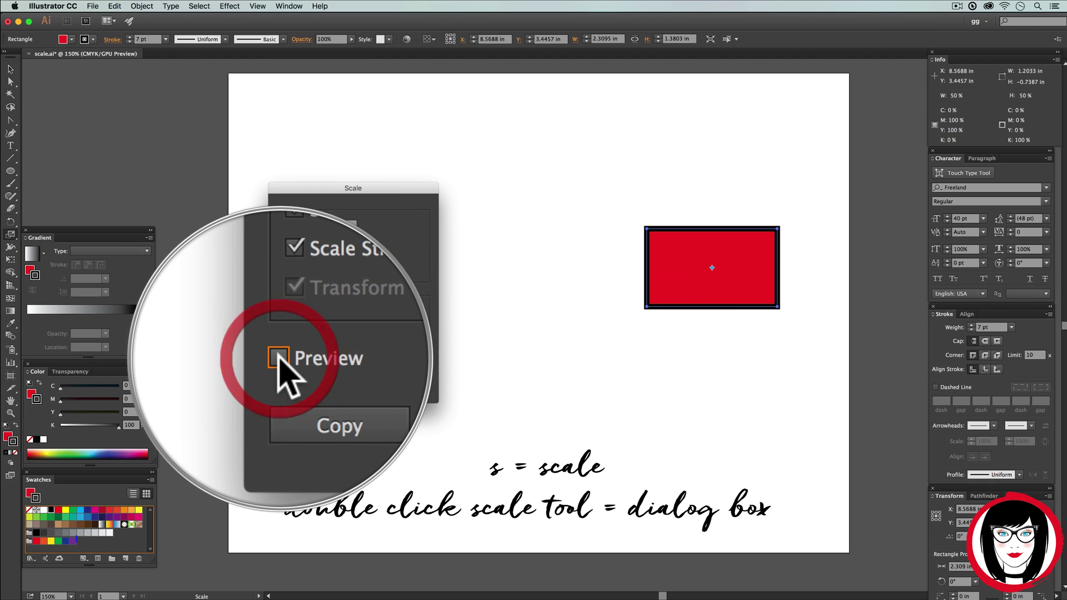
{"action": "left_click", "coordinate": [280, 358]}
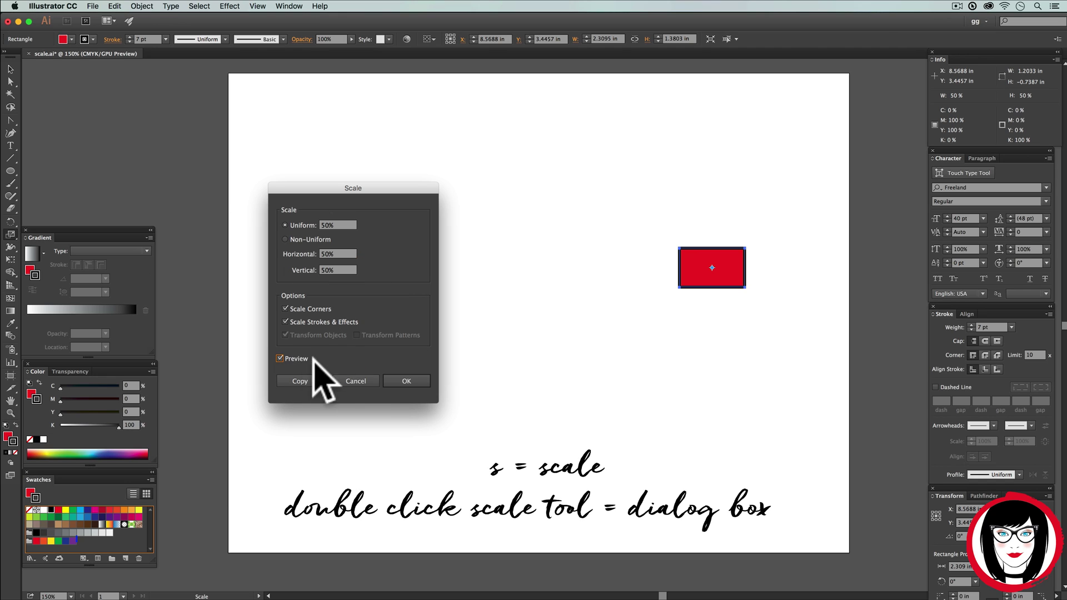
{"action": "left_click", "coordinate": [393, 381]}
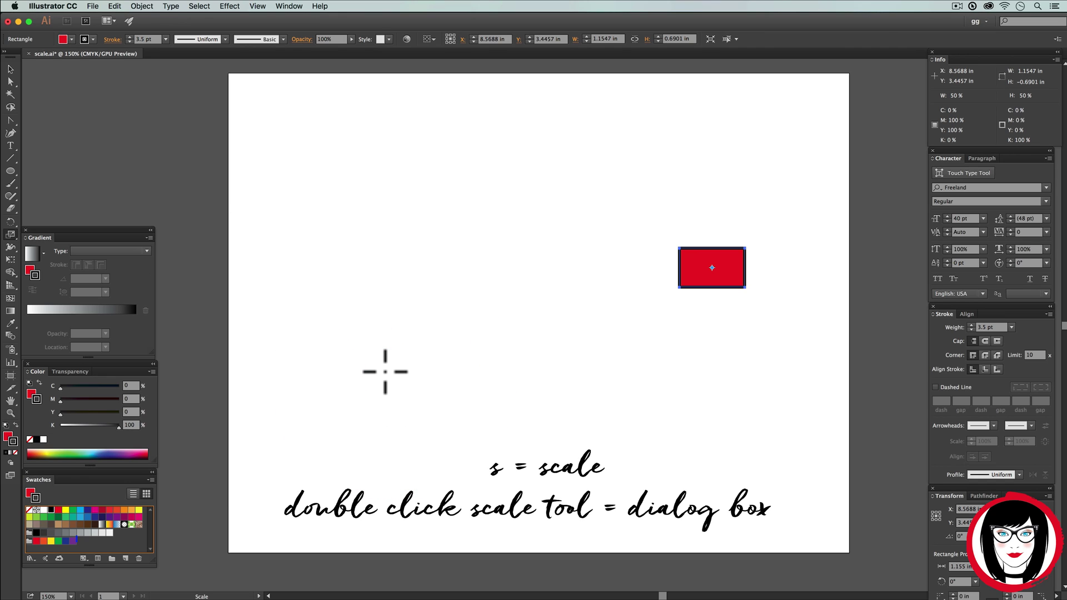
Scale the rectangle uniformly 200% with Scale Strokes & Effects checked, restoring the 7 pt stroke
{"action": "key", "text": "v"}
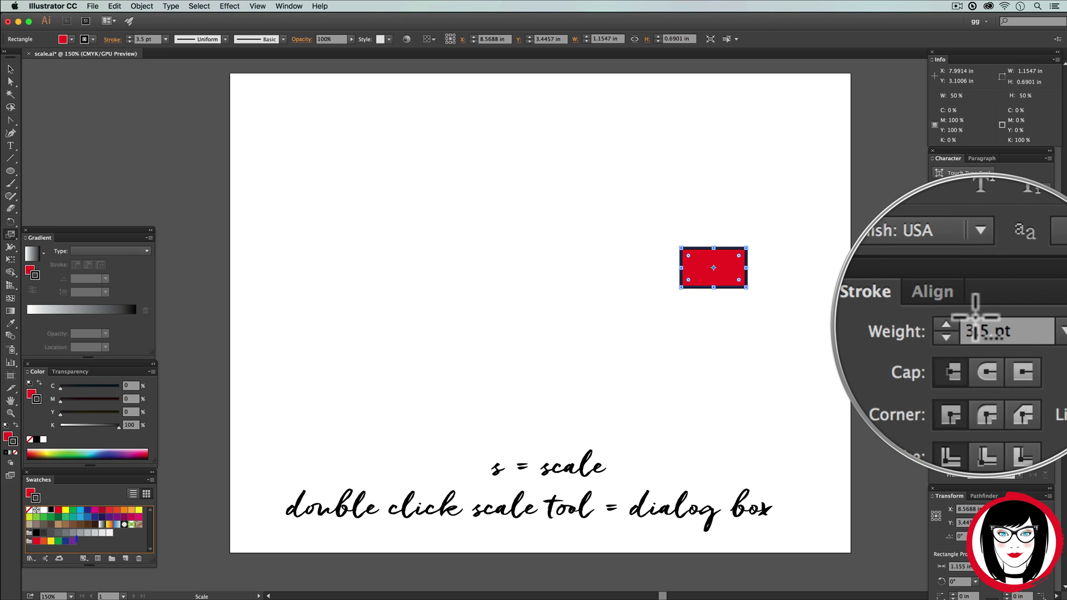
{"action": "double_click", "coordinate": [10, 234]}
{"action": "left_click", "coordinate": [287, 323]}
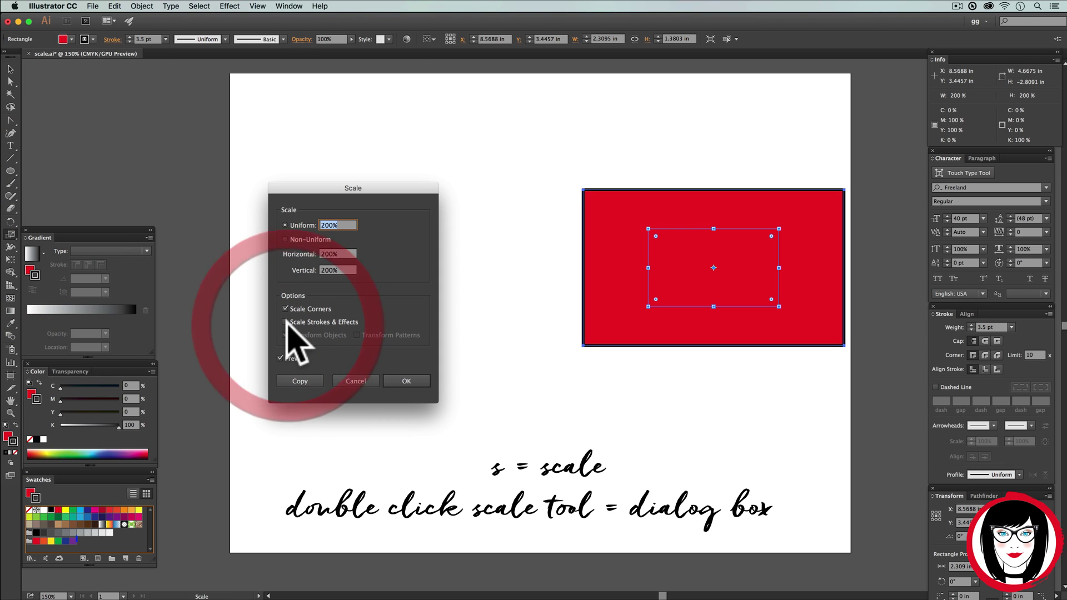
{"action": "left_click", "coordinate": [285, 322]}
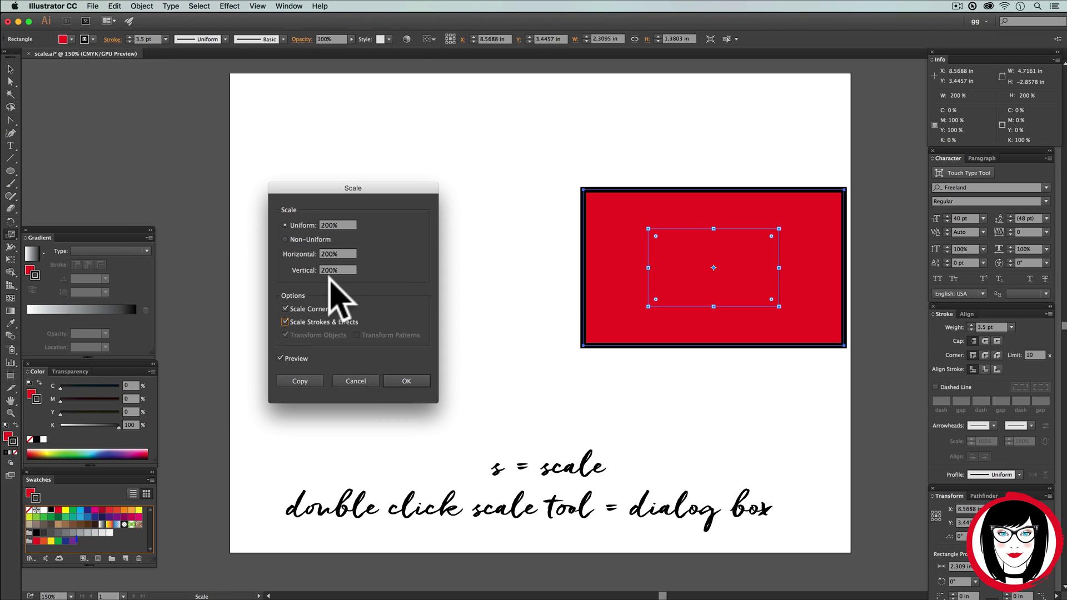
{"action": "left_click", "coordinate": [401, 380]}
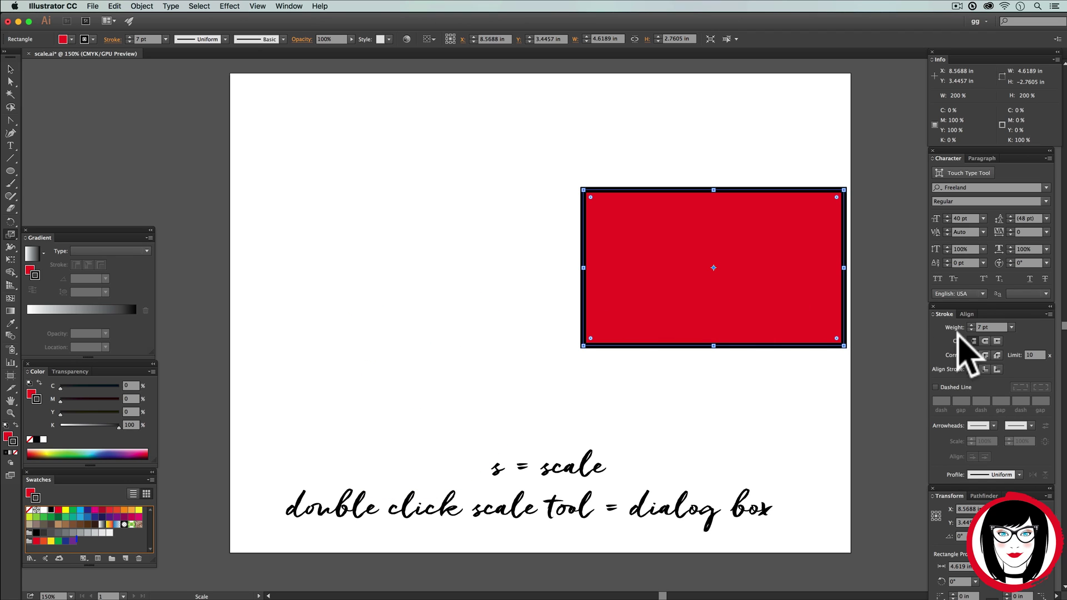